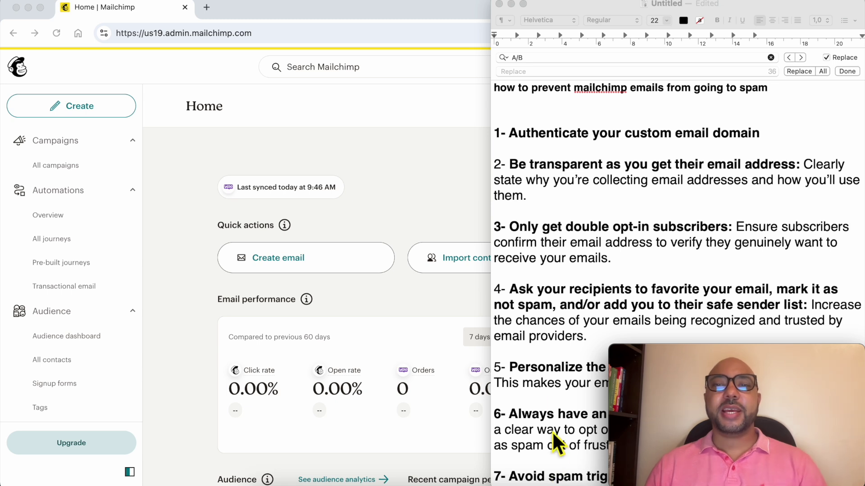
Read through the TextEdit anti-spam tips, then bring the Mailchimp Home dashboard to the front.
scroll(570, 253, "down", 5)
scroll(569, 250, "down", 20)
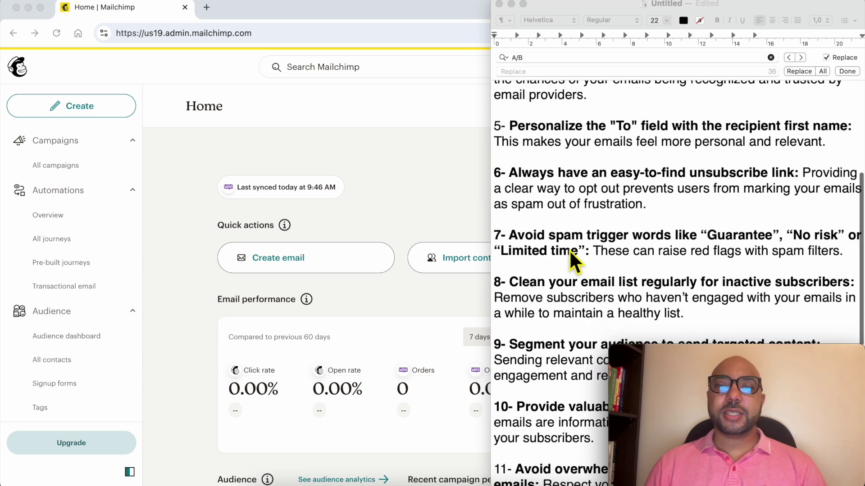
scroll(569, 250, "up", 20)
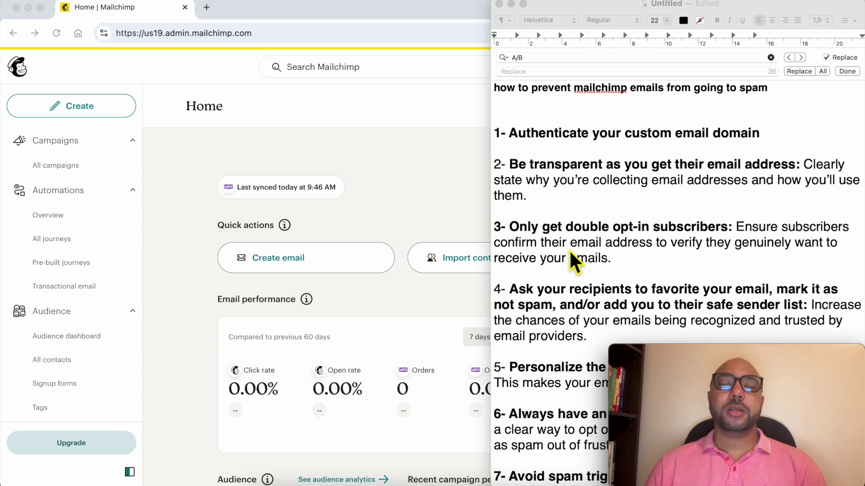
left_click(543, 152)
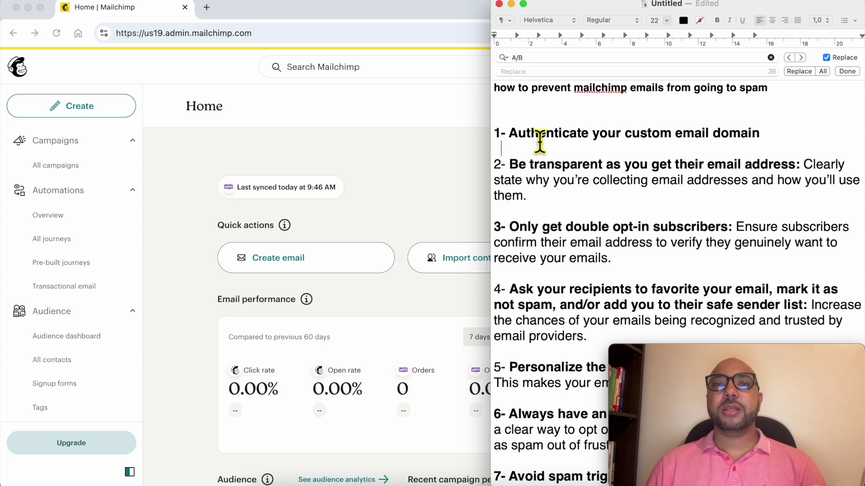
left_click(378, 116)
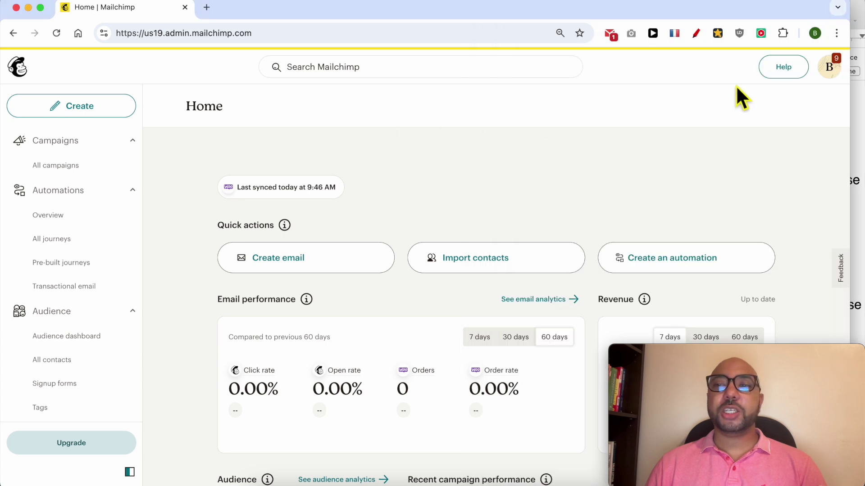
Go to the email Domains page under Account & billing.
left_click(830, 68)
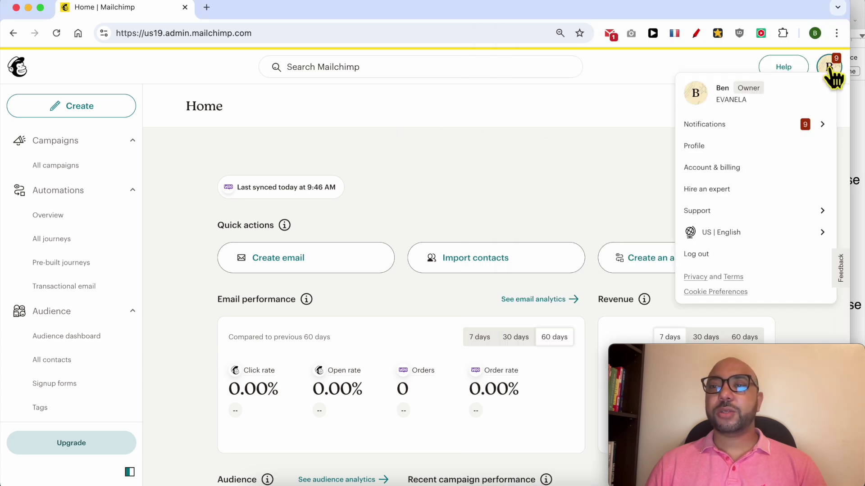
left_click(722, 167)
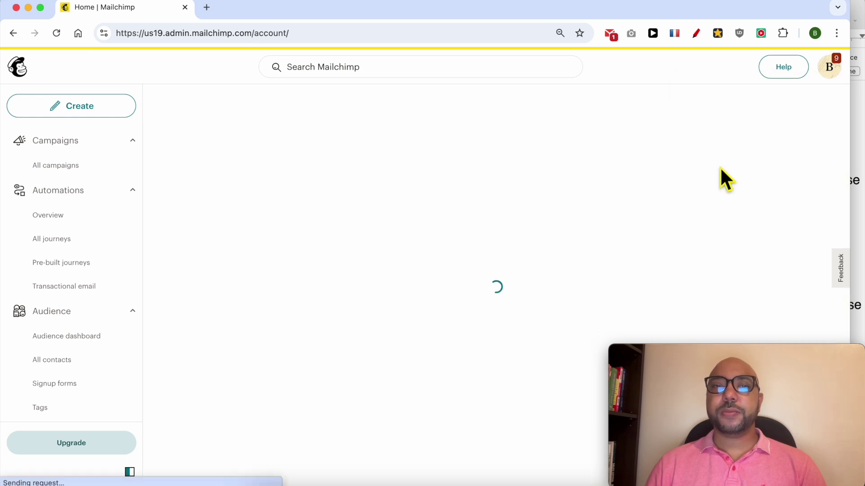
left_click(345, 181)
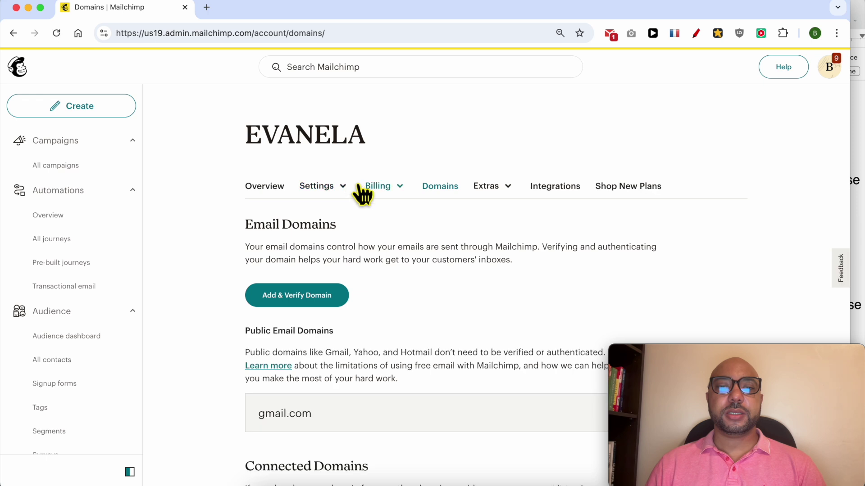
scroll(383, 234, "down", 6)
Review evanela.com's DNS provider step and its up-to-48-hours records check, then return to the tips.
left_click(480, 198)
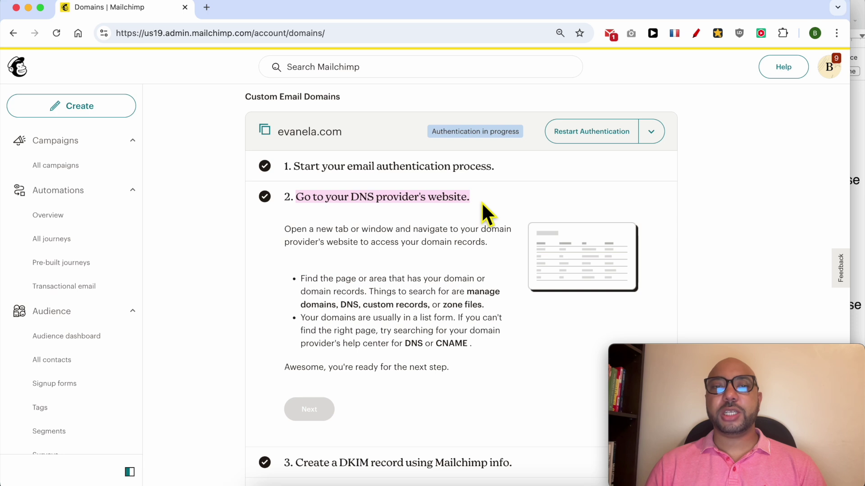
scroll(482, 202, "up", 5)
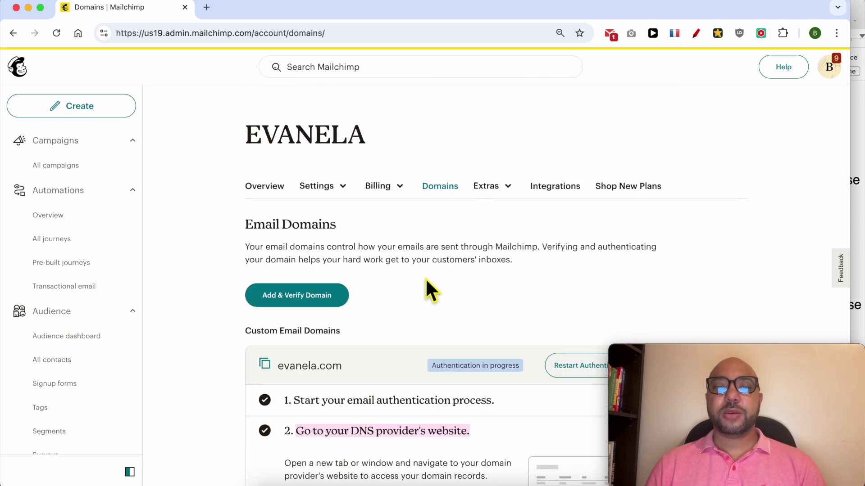
scroll(425, 278, "down", 4)
left_click(418, 268)
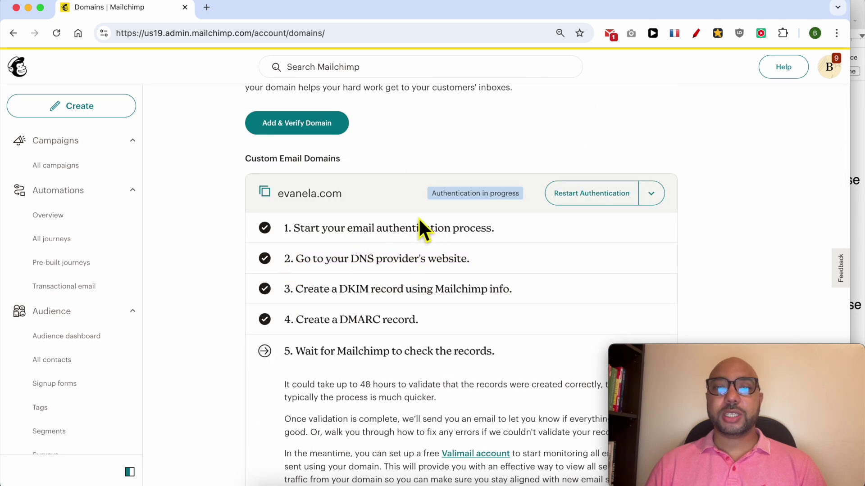
scroll(370, 286, "down", 5)
left_click_drag(285, 167, 411, 173)
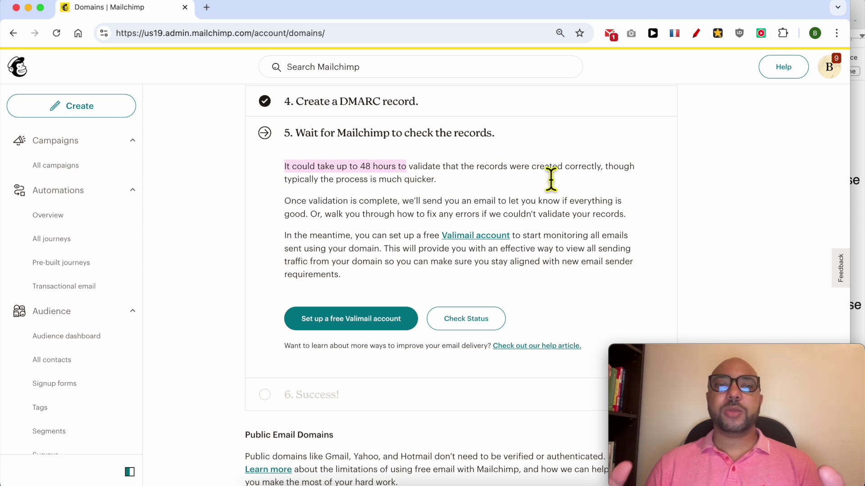
key("super+Tab")
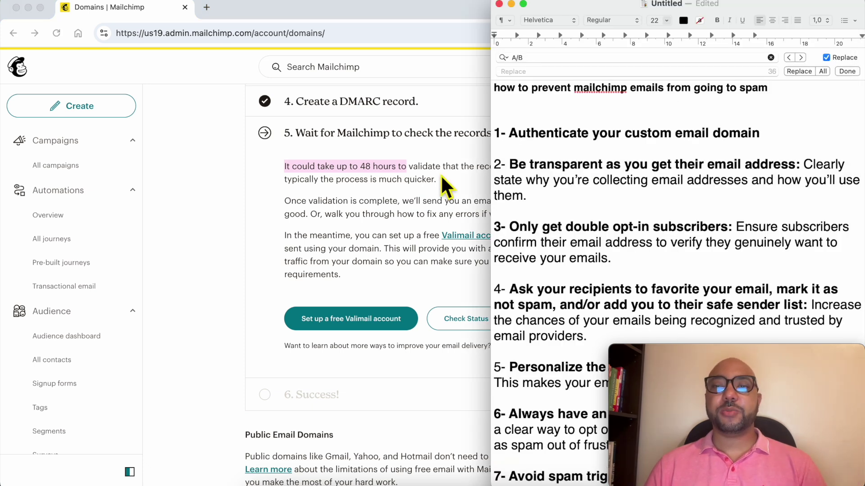
Select and read anti-spam tips 2 and 3 in the notes.
left_click(550, 185)
triple_click(550, 184)
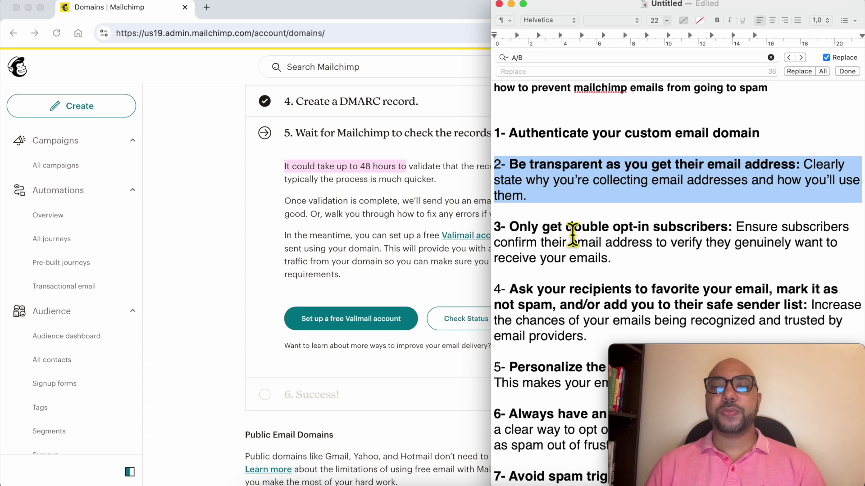
triple_click(570, 235)
scroll(559, 259, "down", 2)
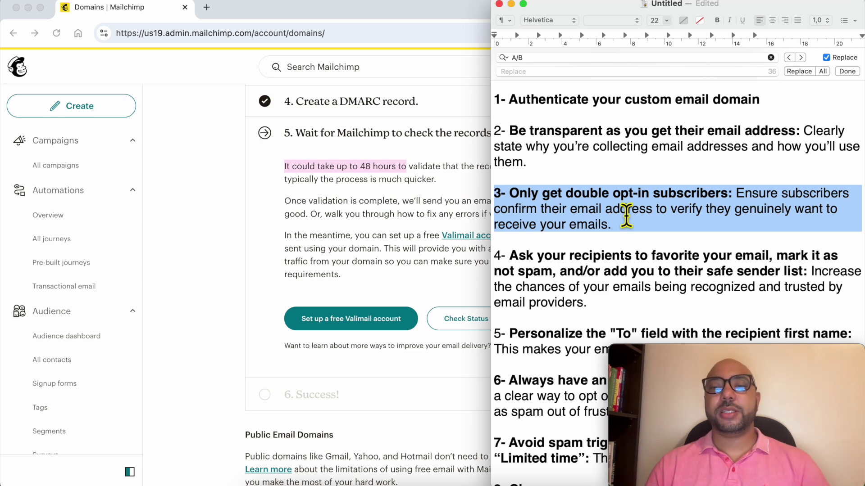
Read tip 4 and tip 5 on personalizing, then bring Mailchimp's Domains page back.
triple_click(589, 285)
scroll(595, 288, "down", 1)
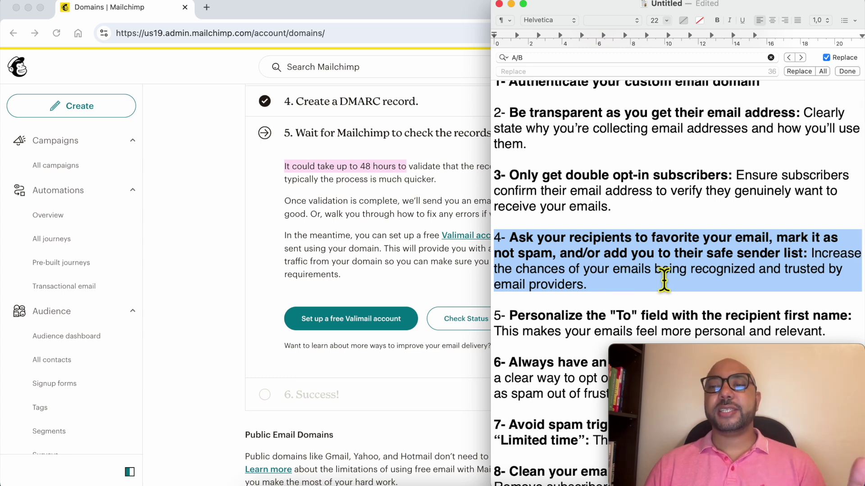
scroll(730, 268, "down", 2)
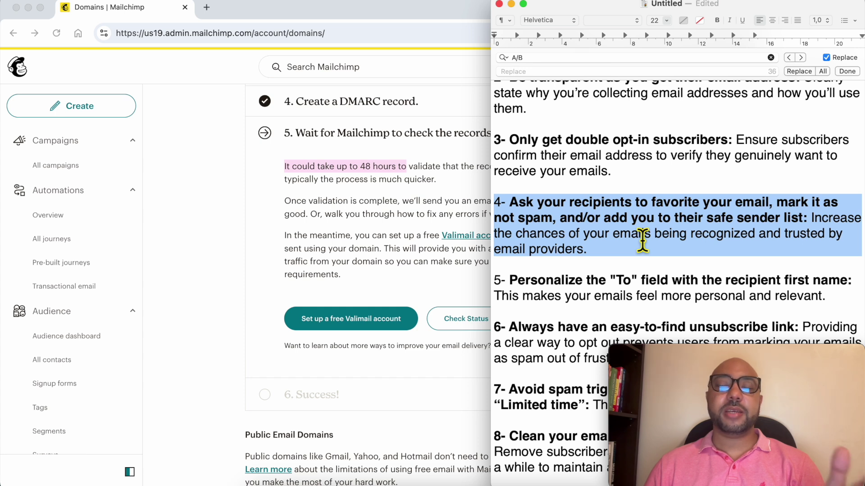
scroll(643, 242, "down", 2)
left_click(566, 253)
triple_click(570, 266)
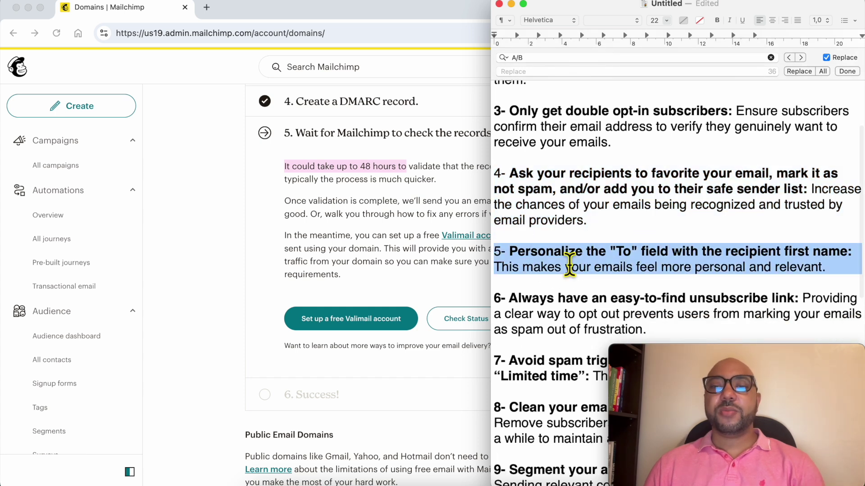
scroll(599, 265, "down", 4)
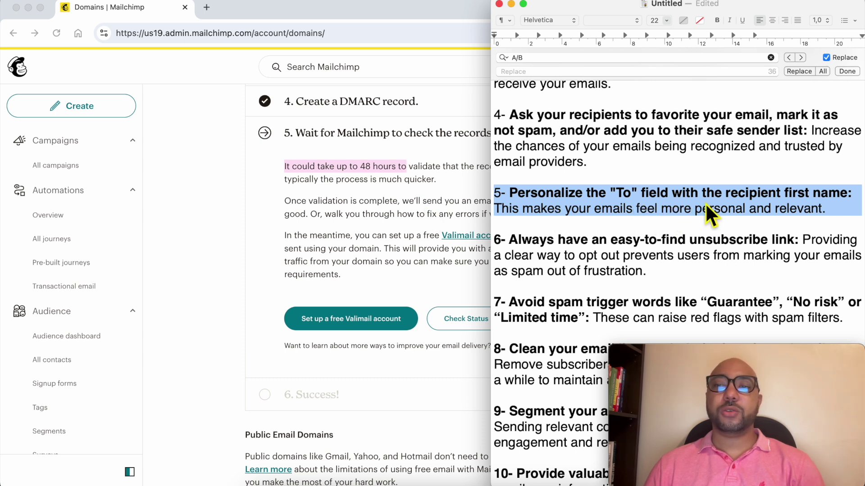
left_click(270, 177)
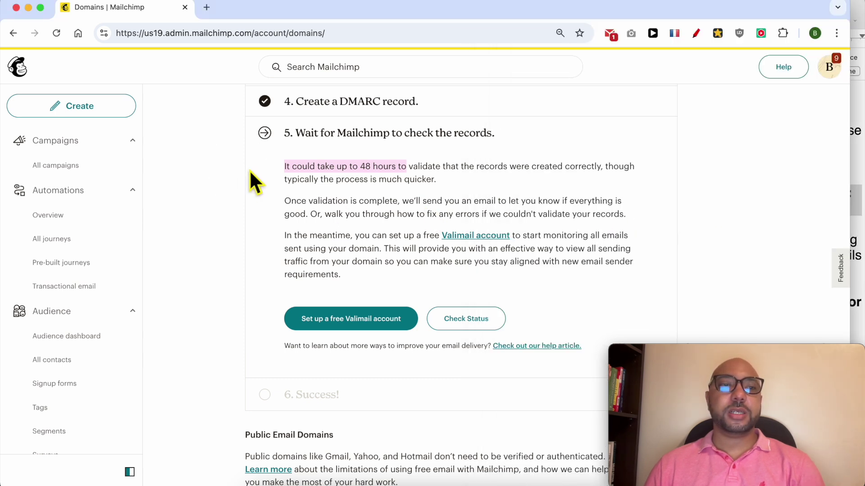
Start a new regular email draft and edit its To recipients.
left_click(117, 114)
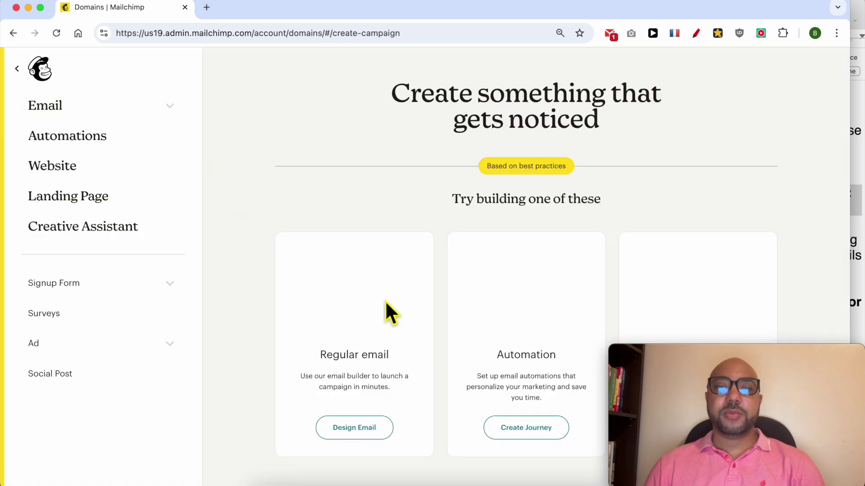
left_click(356, 428)
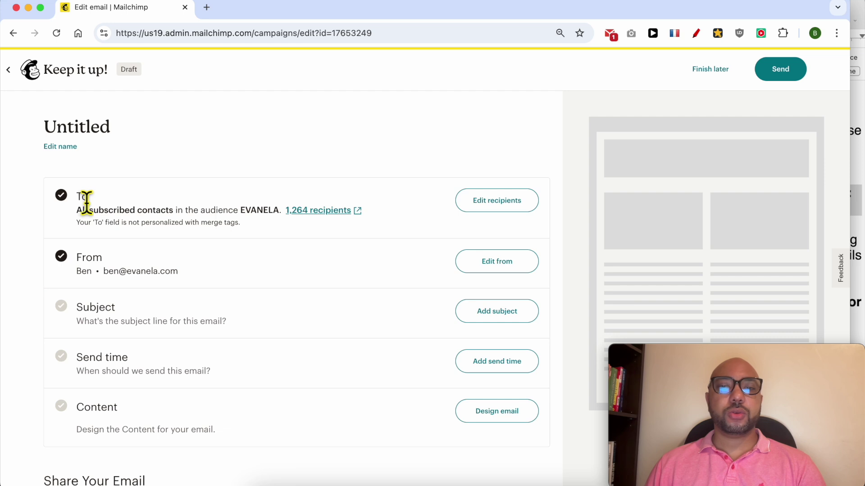
left_click(491, 205)
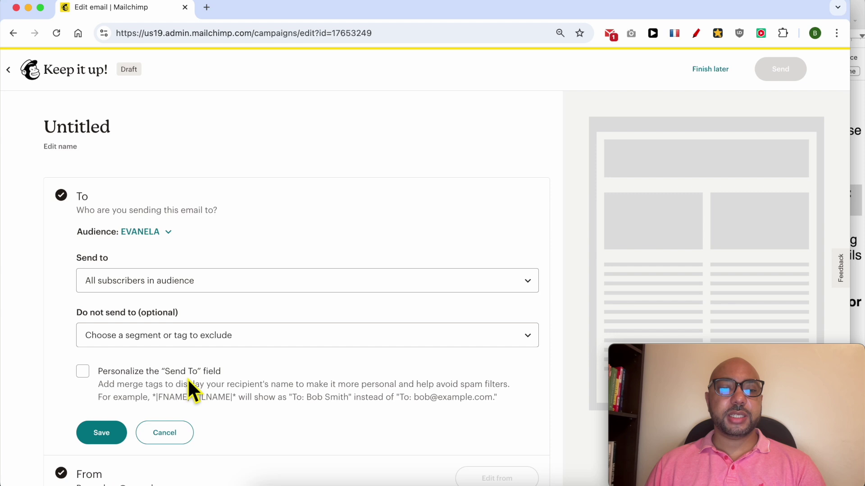
Personalize the Send To field with the *|FNAME|* merge tag and save it.
left_click(83, 372)
scroll(193, 372, "down", 3)
left_click(153, 342)
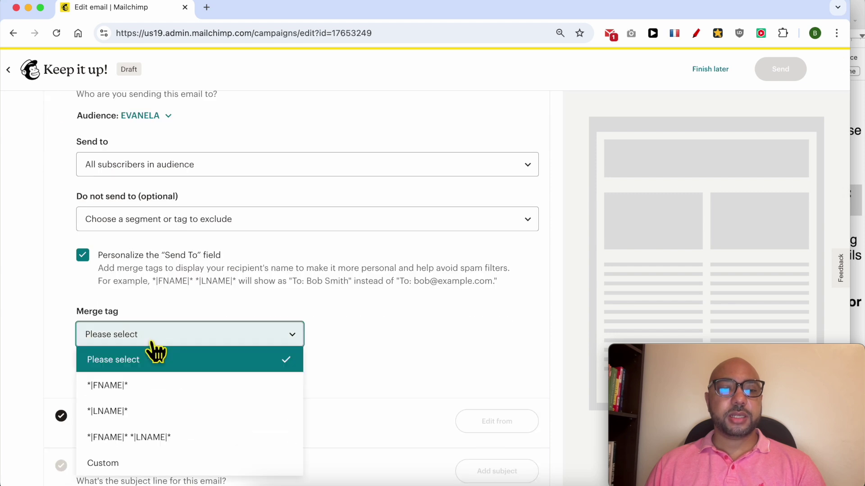
left_click(143, 395)
left_click(173, 333)
left_click(130, 459)
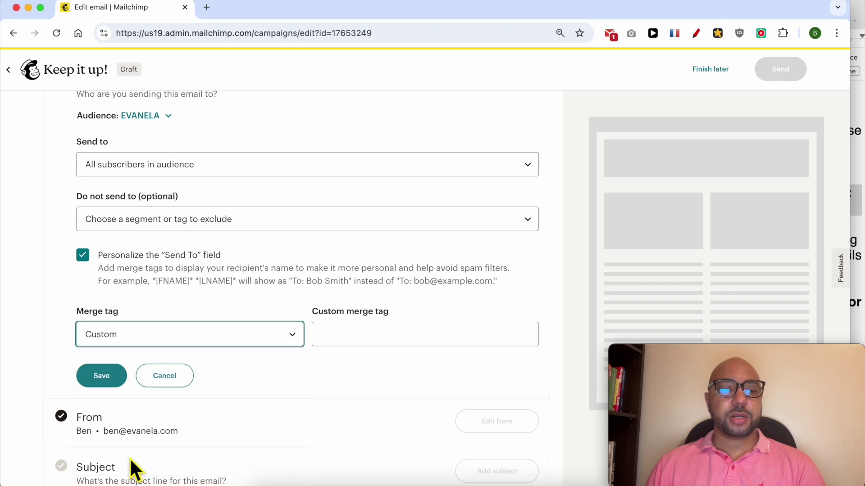
left_click(240, 337)
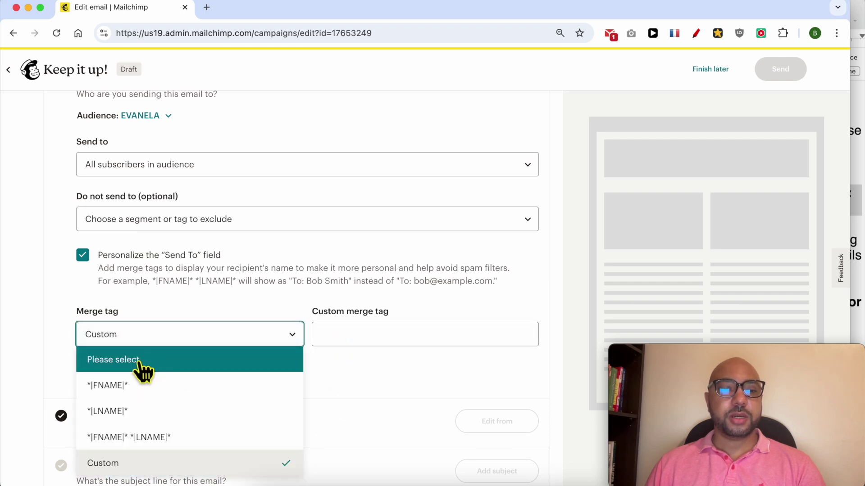
left_click(131, 385)
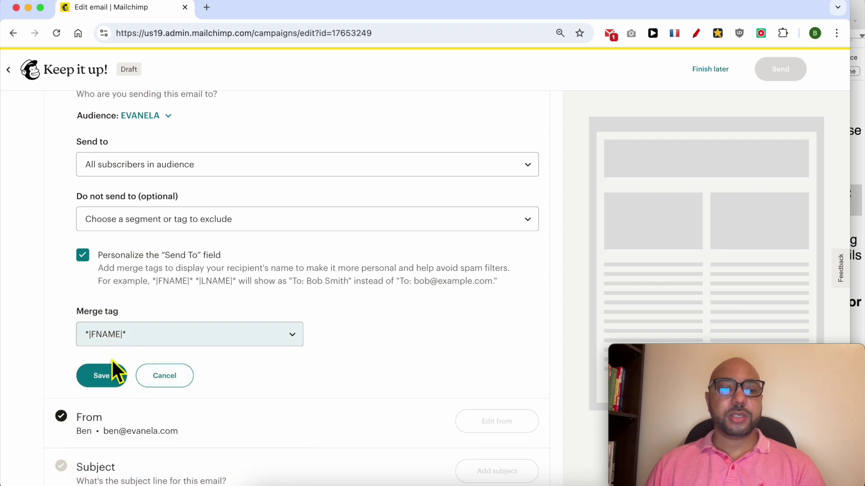
left_click(112, 365)
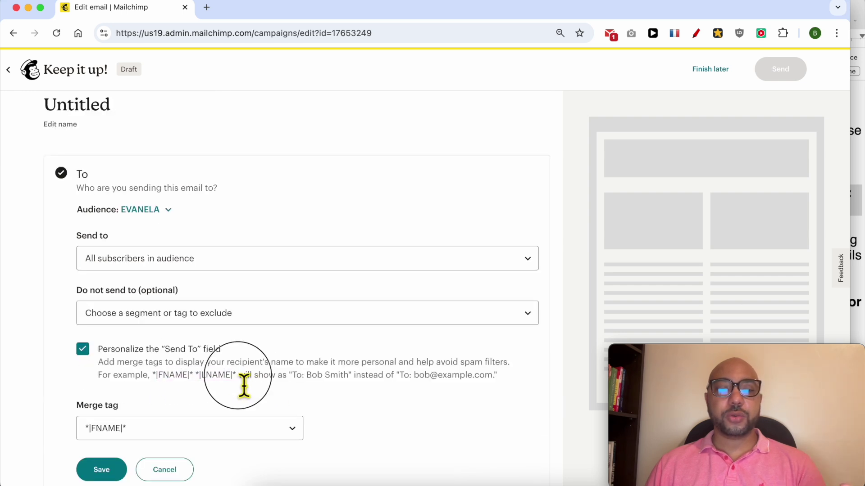
Highlight the To field example text, then read tip 6 on the unsubscribe link.
left_click_drag(239, 381, 502, 385)
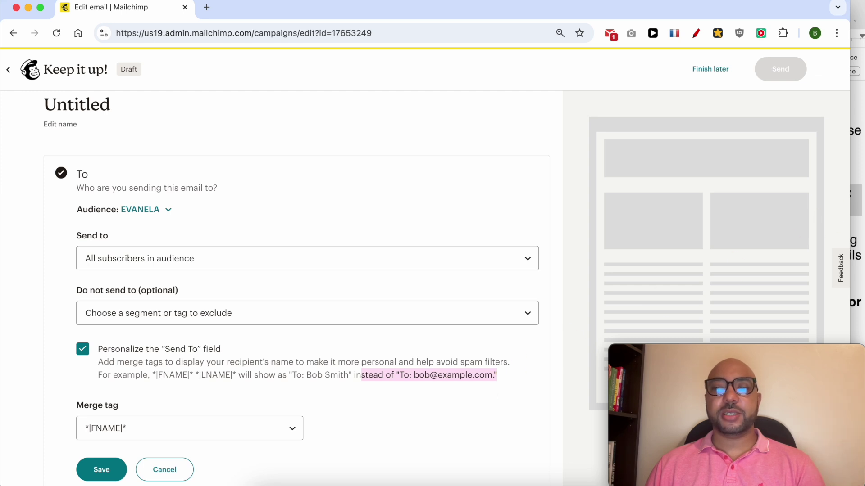
left_click(855, 207)
scroll(548, 245, "down", 1)
triple_click(550, 247)
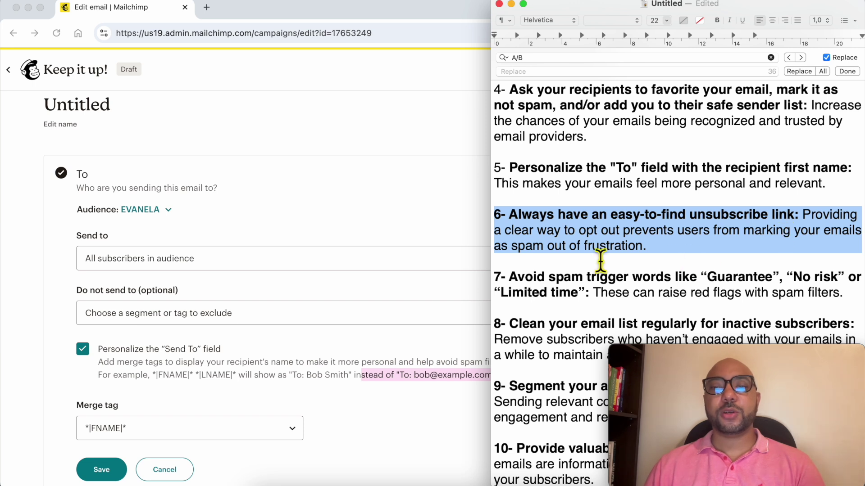
scroll(607, 246, "down", 2)
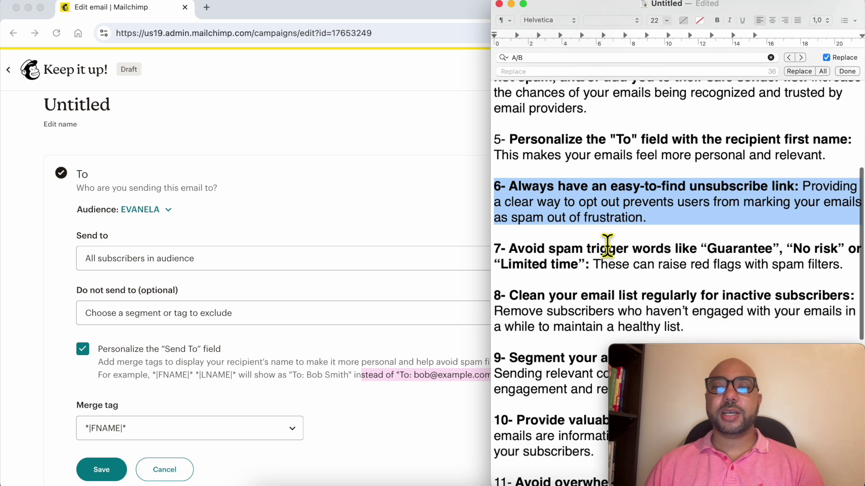
left_click(582, 267)
triple_click(582, 267)
scroll(573, 244, "down", 2)
double_click(578, 229)
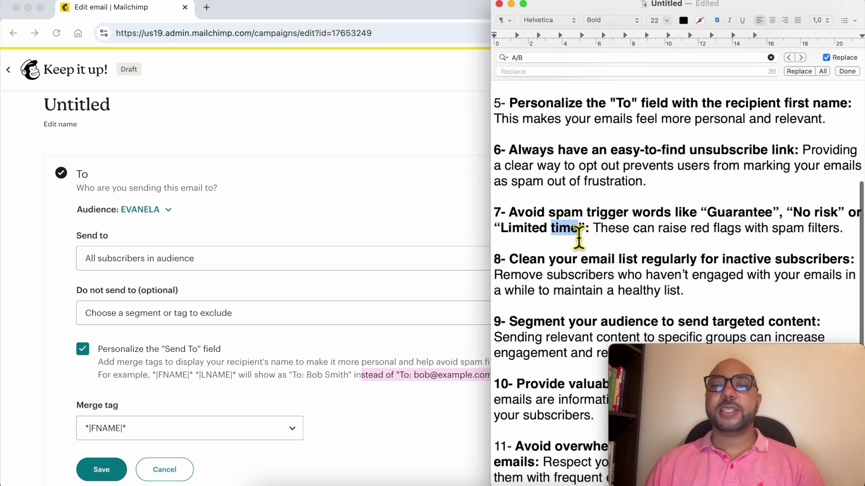
triple_click(579, 237)
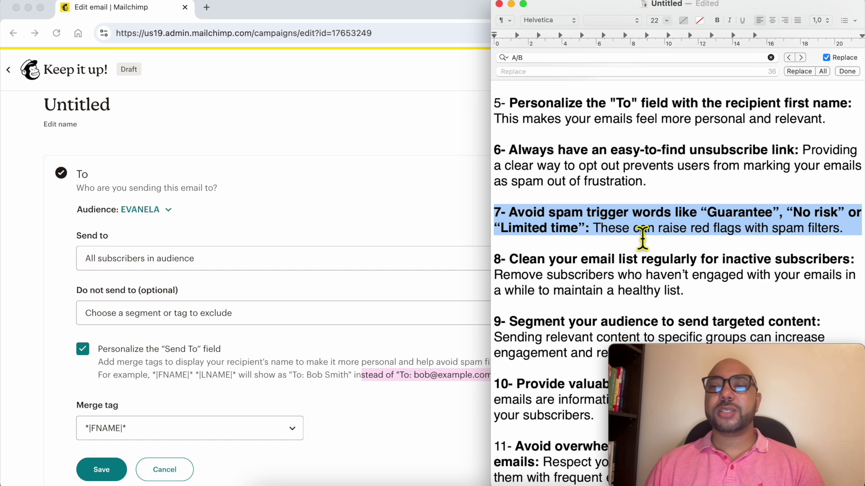
scroll(688, 242, "down", 6)
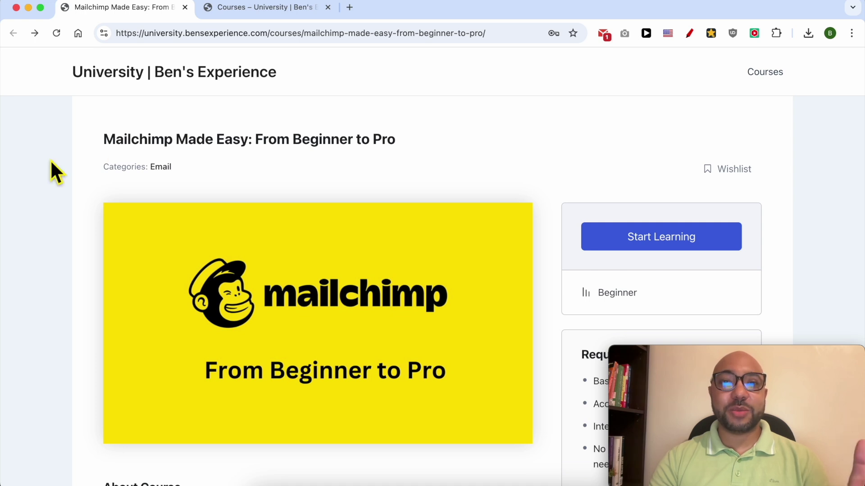
Expand the Audience Management, Campaign Creation and Management, and Landing Pages and Forms lessons.
scroll(51, 164, "down", 8)
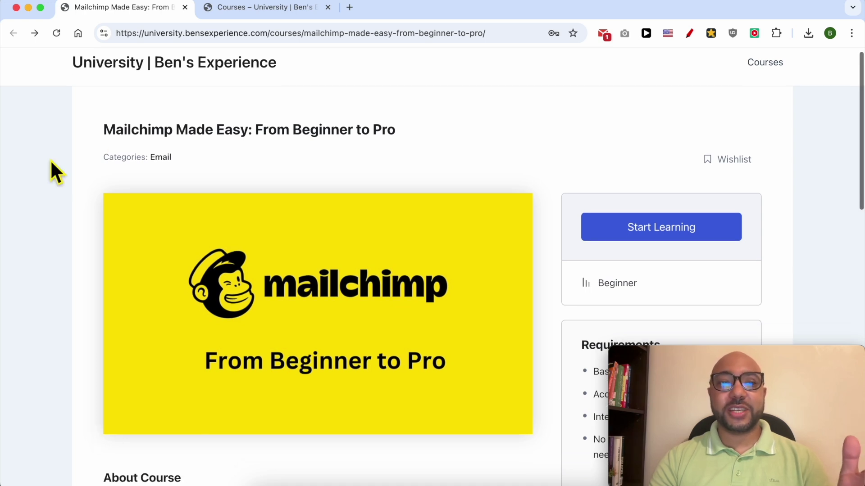
scroll(51, 163, "down", 1)
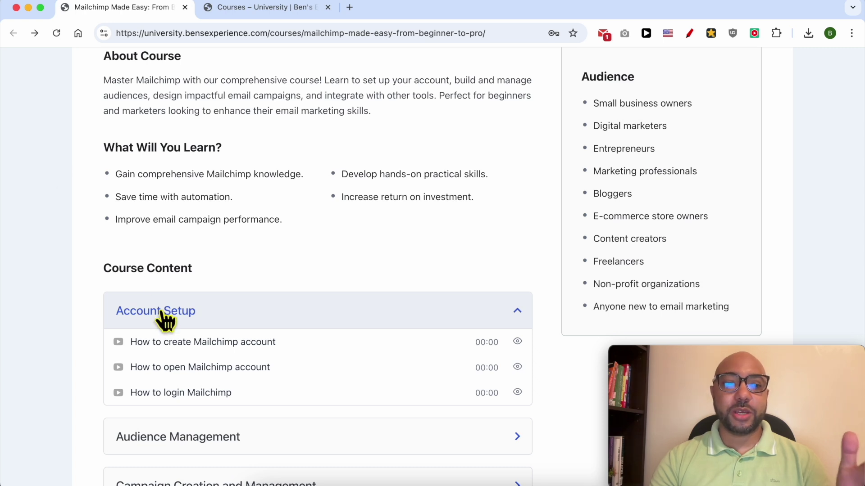
scroll(165, 321, "down", 5)
left_click(203, 306)
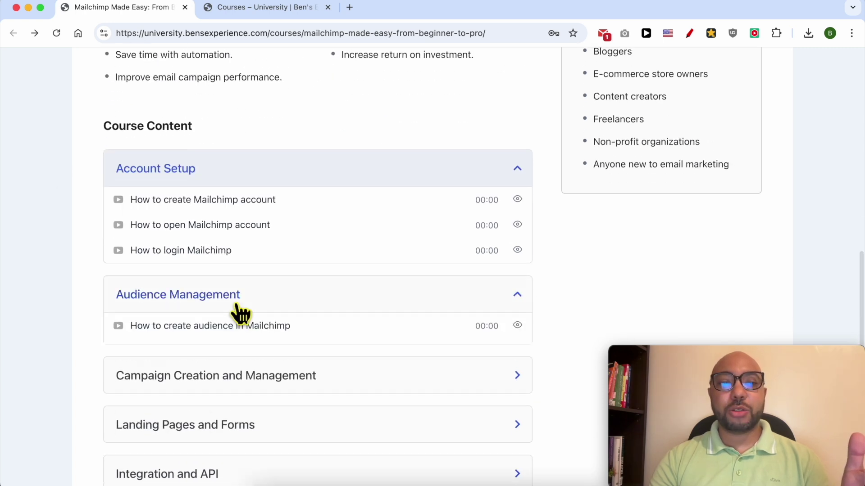
scroll(236, 312, "down", 3)
scroll(241, 313, "down", 1)
scroll(236, 305, "down", 5)
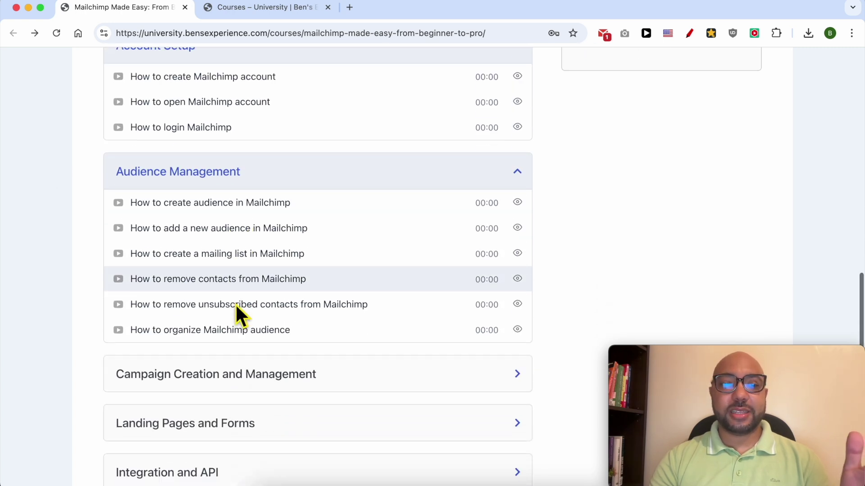
left_click(252, 232)
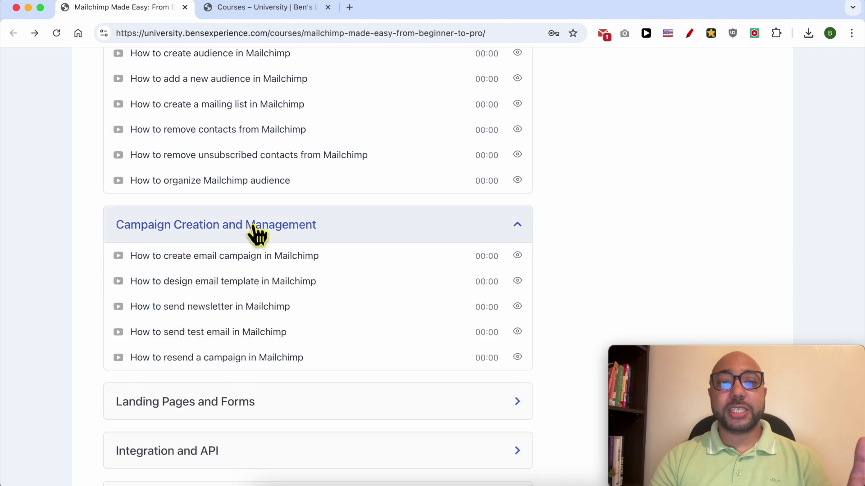
scroll(255, 232, "down", 6)
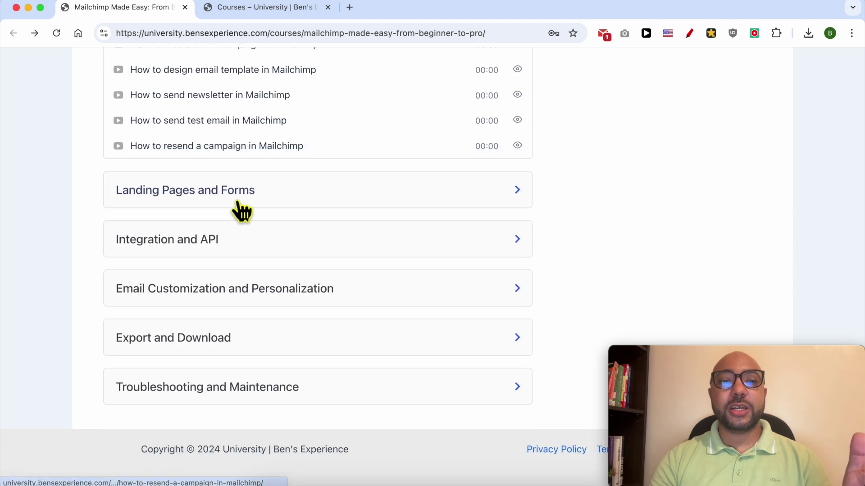
left_click(240, 208)
scroll(241, 211, "down", 3)
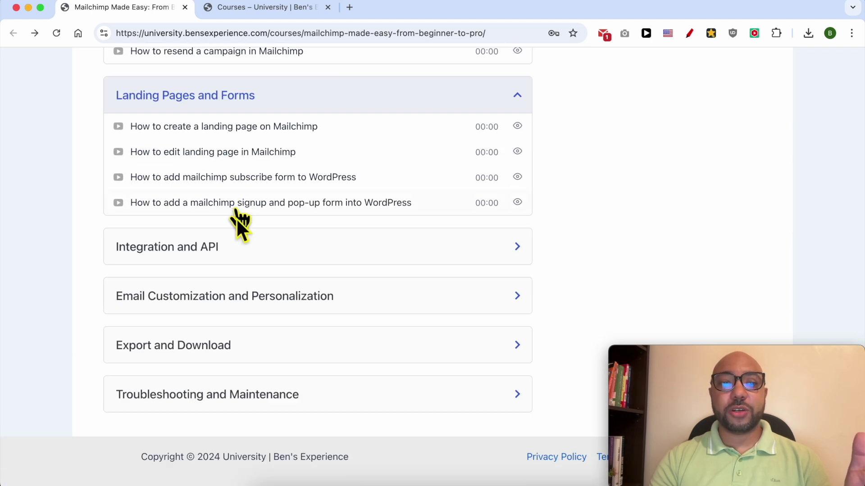
scroll(207, 315, "up", 2)
Expand the Integration and API, Email Customization, Export and Download, and Troubleshooting lessons.
left_click(205, 321)
scroll(206, 319, "down", 3)
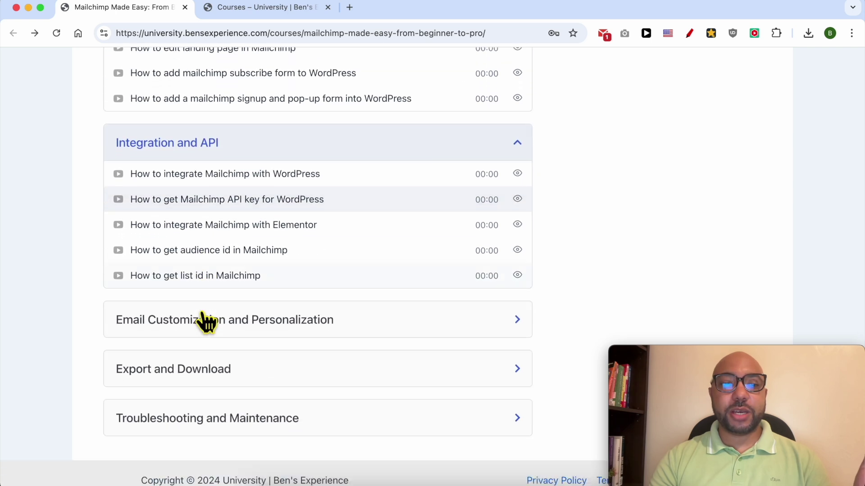
left_click(206, 318)
scroll(207, 320, "down", 3)
scroll(207, 320, "down", 2)
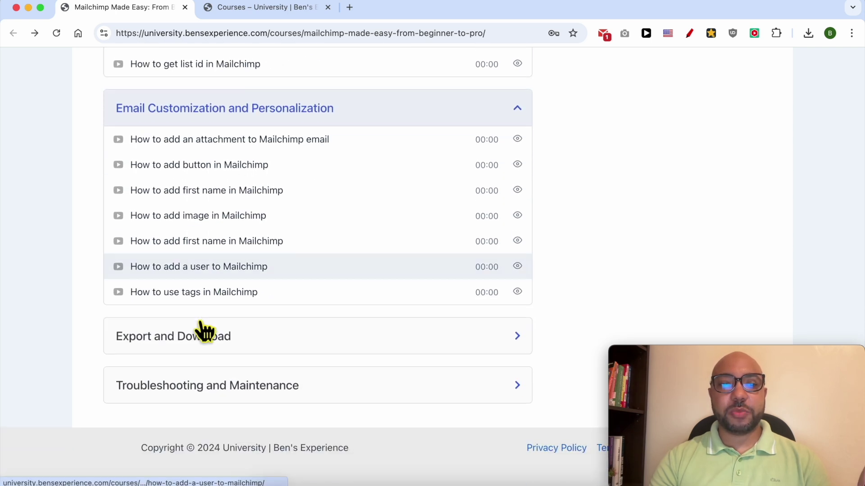
left_click(193, 348)
scroll(194, 350, "down", 2)
left_click(183, 397)
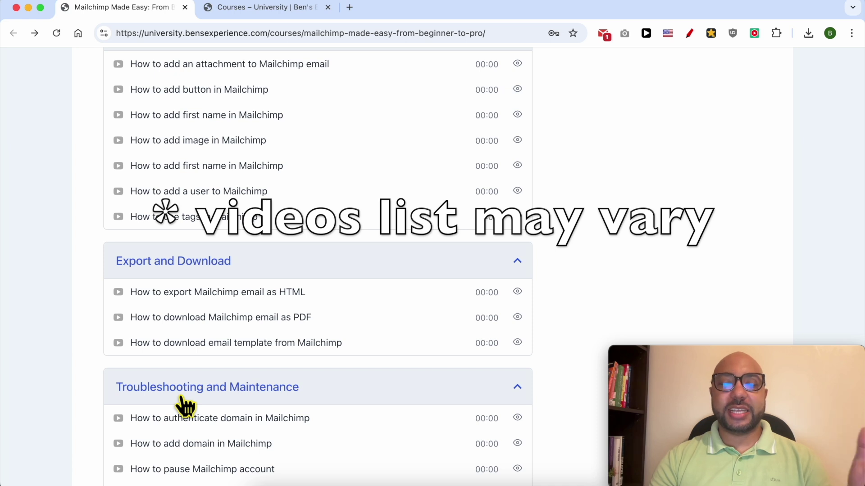
scroll(185, 405, "down", 3)
scroll(184, 406, "up", 15)
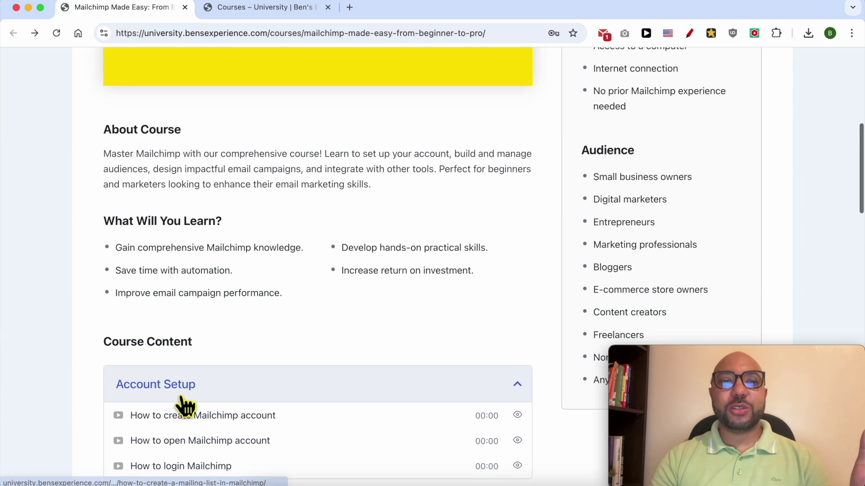
scroll(184, 405, "up", 5)
Browse the course catalog down to the footer and select the page URL.
left_click(284, 6)
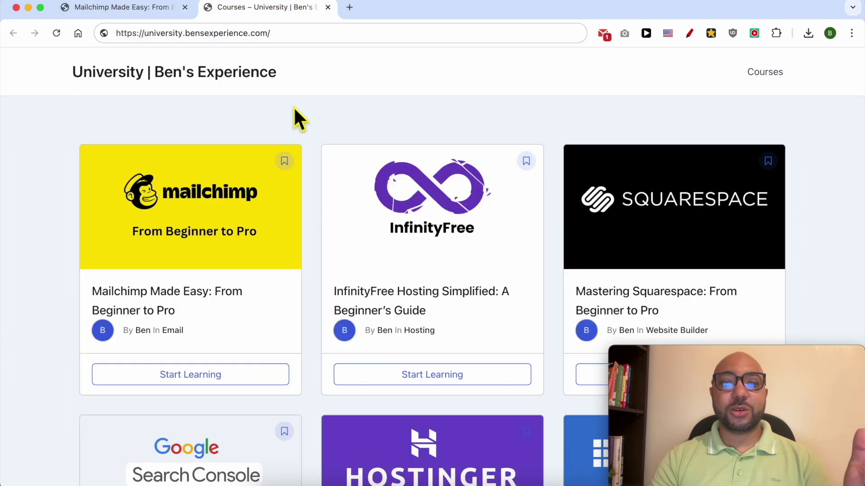
scroll(293, 108, "down", 8)
scroll(293, 112, "down", 5)
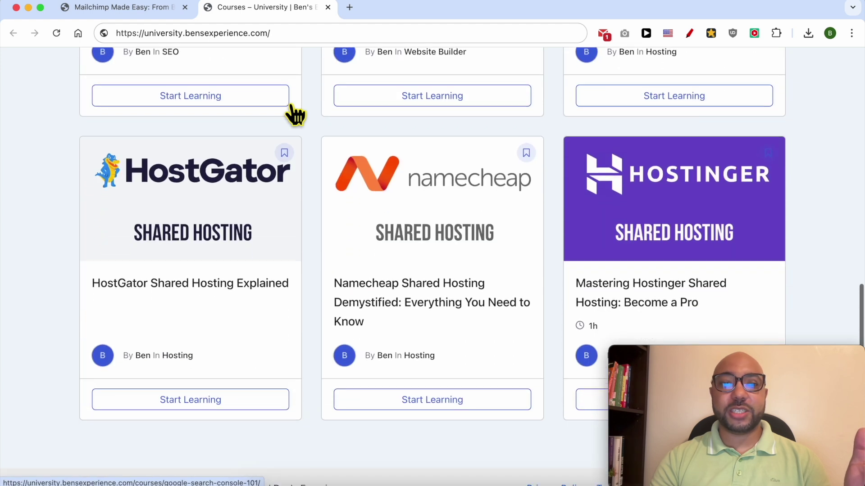
left_click_drag(291, 35, 96, 39)
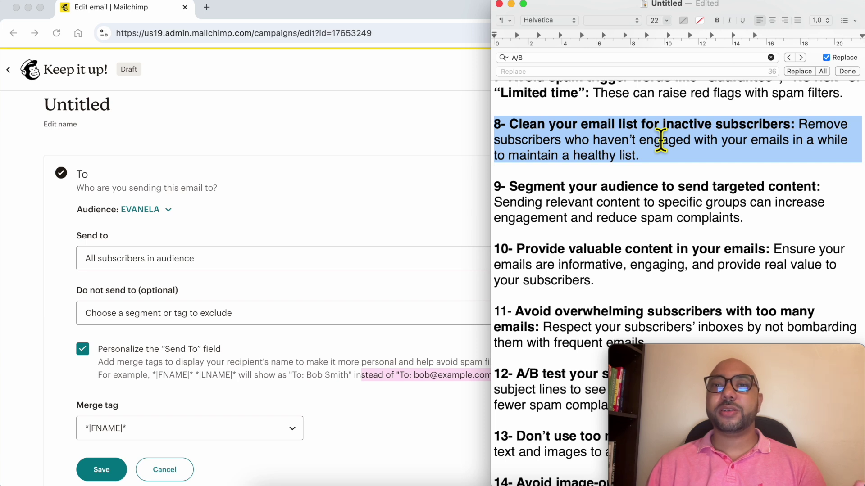
Read tip 9 on audience segmentation, then clear its selection.
triple_click(531, 209)
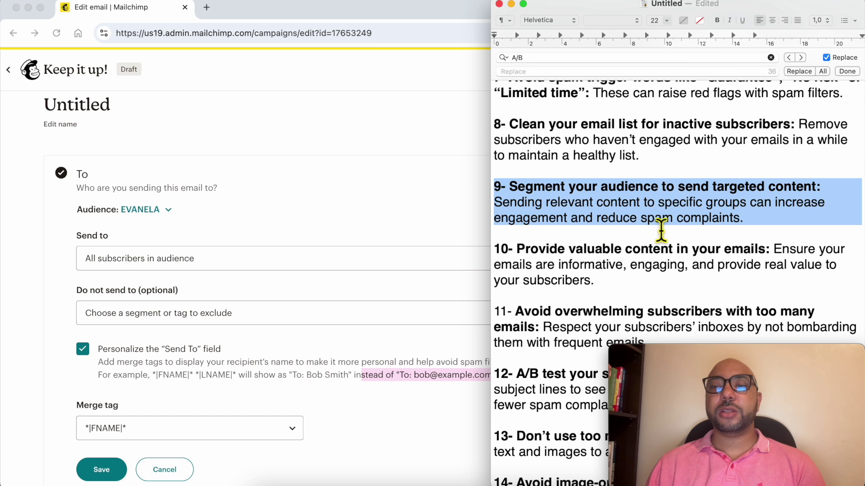
scroll(699, 227, "down", 3)
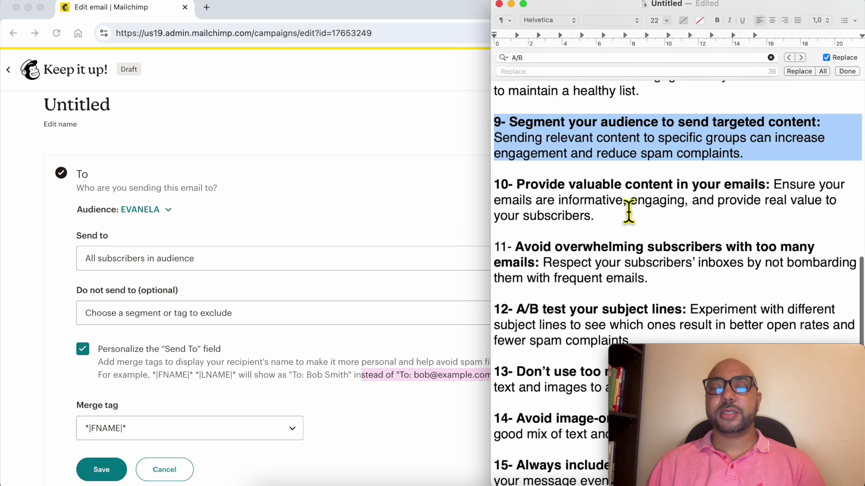
scroll(629, 212, "down", 3)
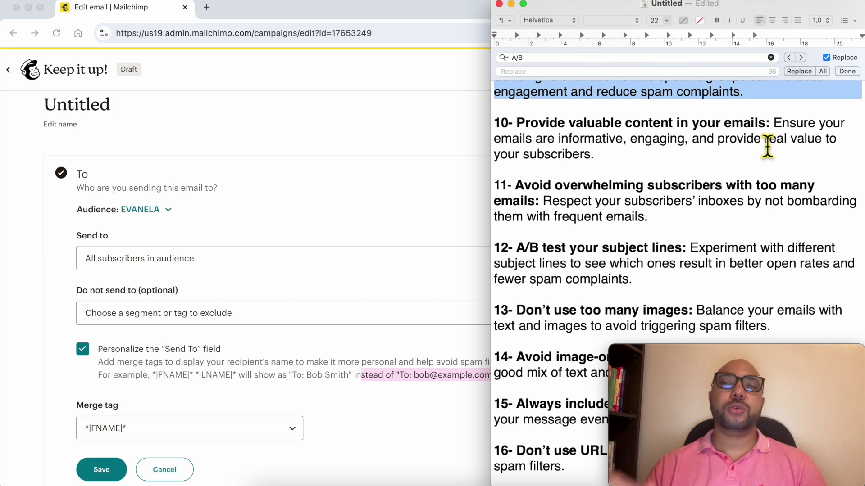
right_click(765, 140)
left_click(580, 190)
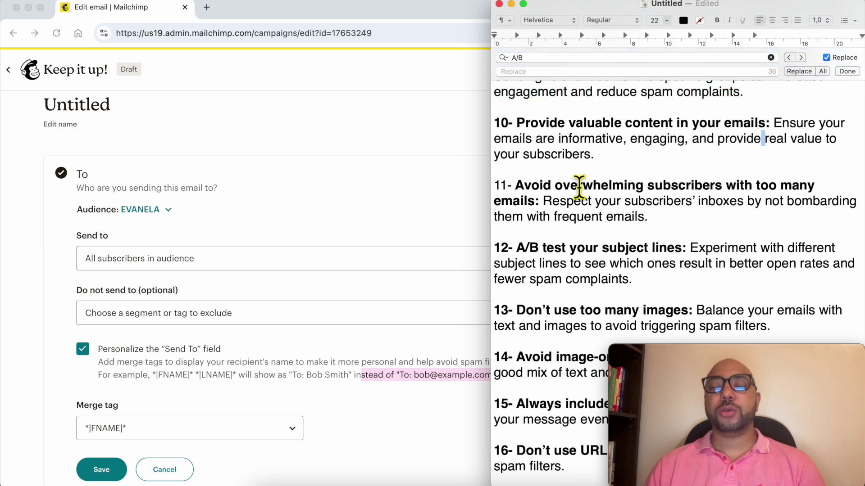
Read tip 11 on overwhelming subscribers and tip 12 on A/B testing, reaching tip 13.
triple_click(585, 209)
scroll(634, 218, "down", 2)
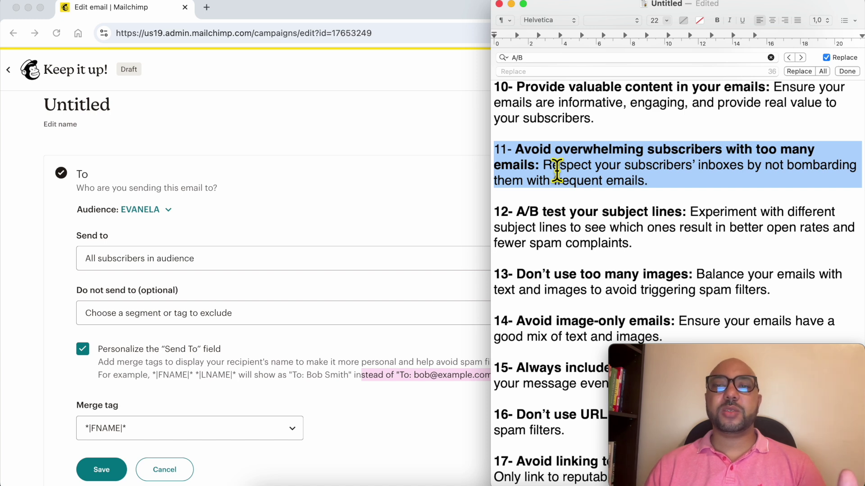
scroll(558, 180, "down", 1)
triple_click(560, 193)
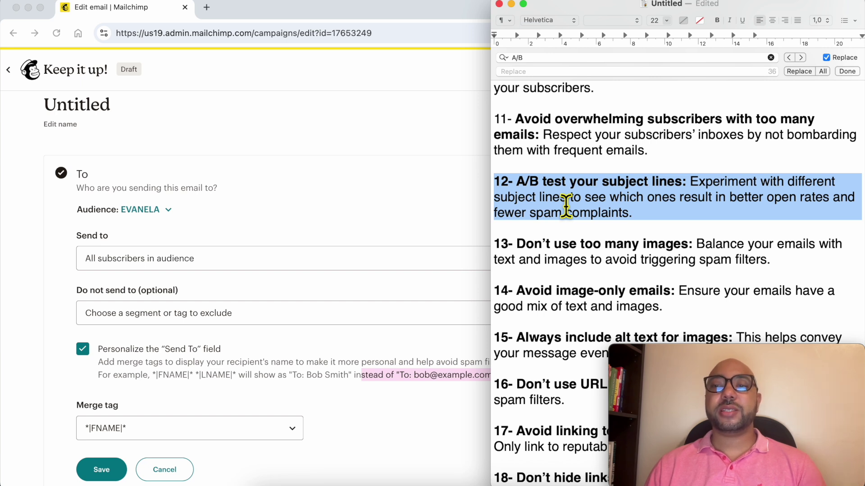
scroll(621, 200, "down", 1)
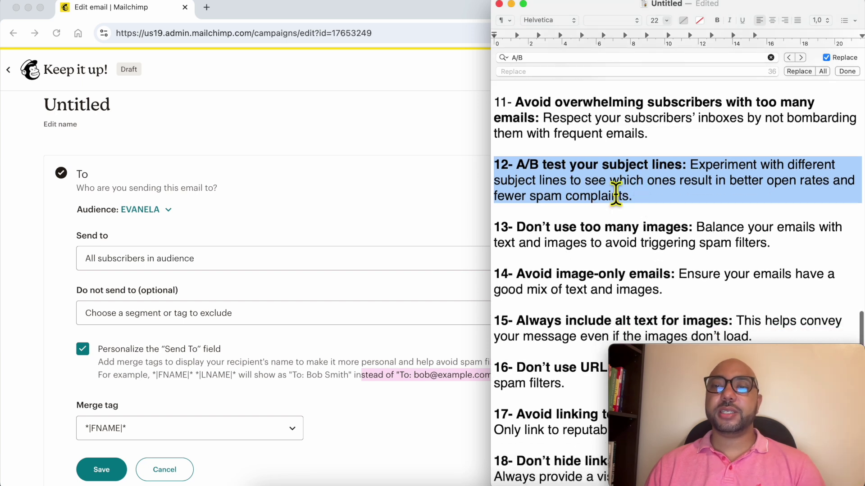
scroll(616, 194, "down", 1)
scroll(616, 194, "up", 1)
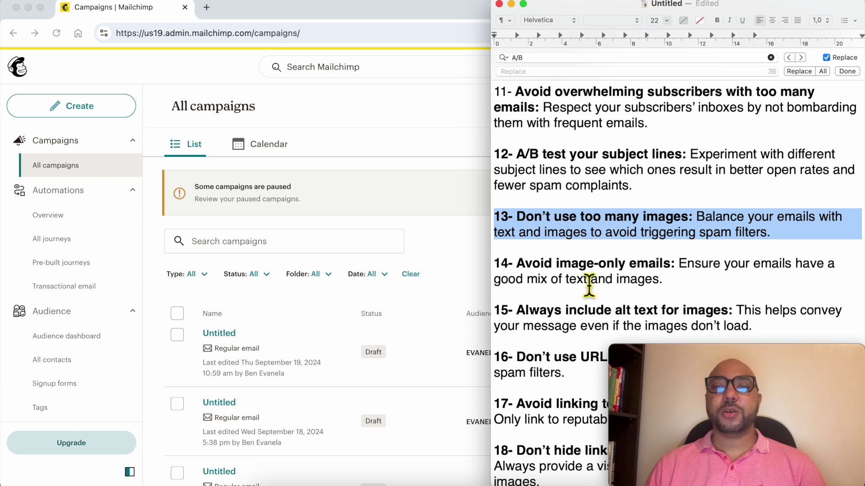
triple_click(531, 283)
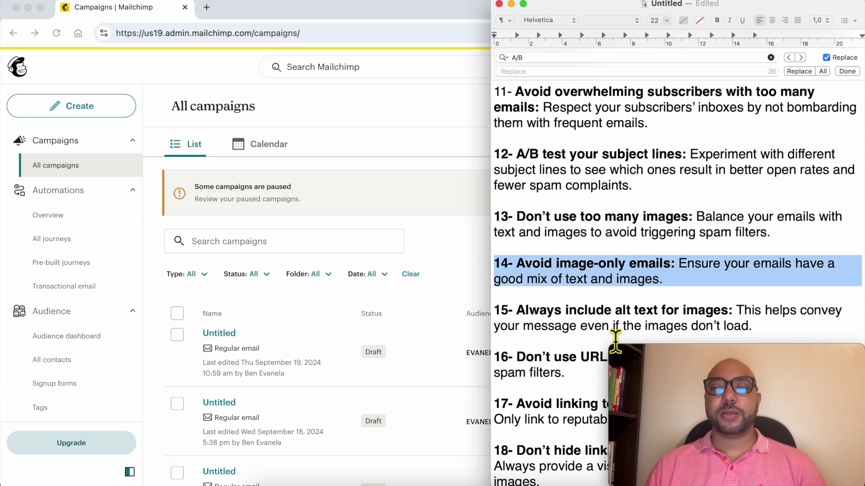
left_click_drag(688, 353, 234, 355)
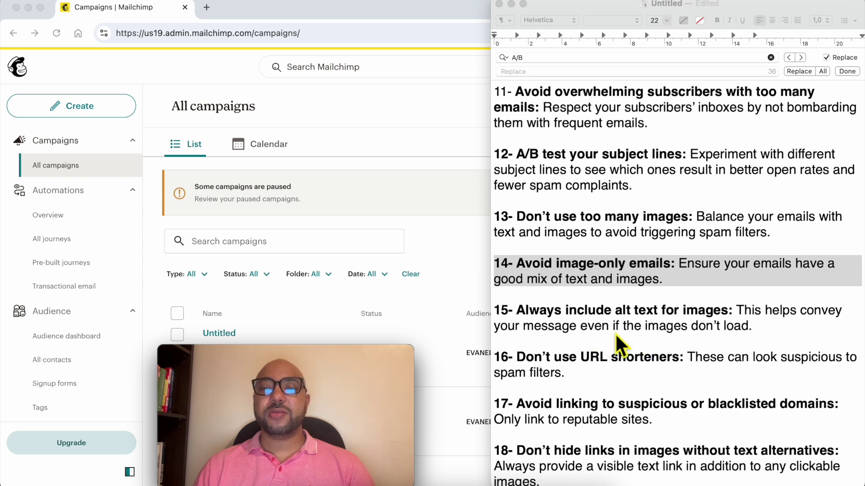
left_click(642, 330)
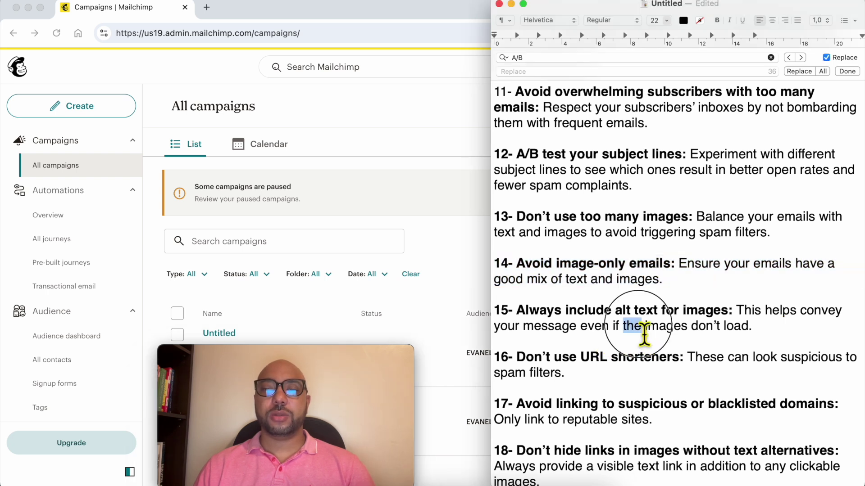
triple_click(641, 330)
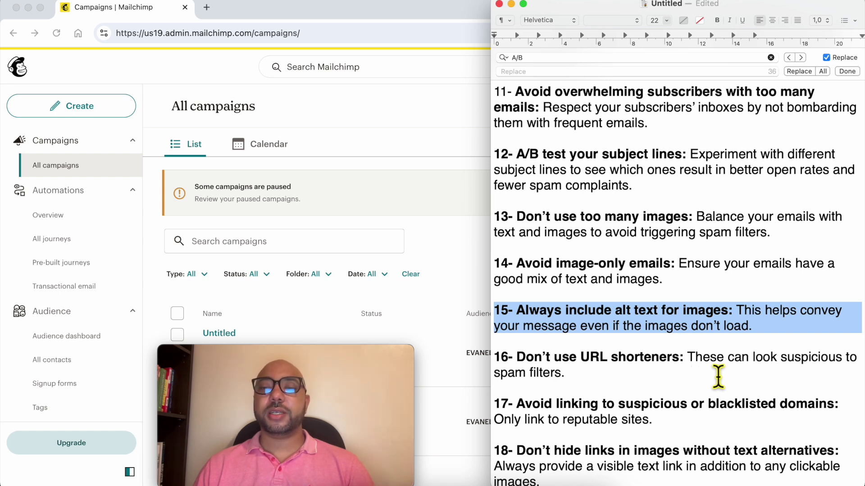
left_click(684, 358)
left_click_drag(685, 363, 579, 366)
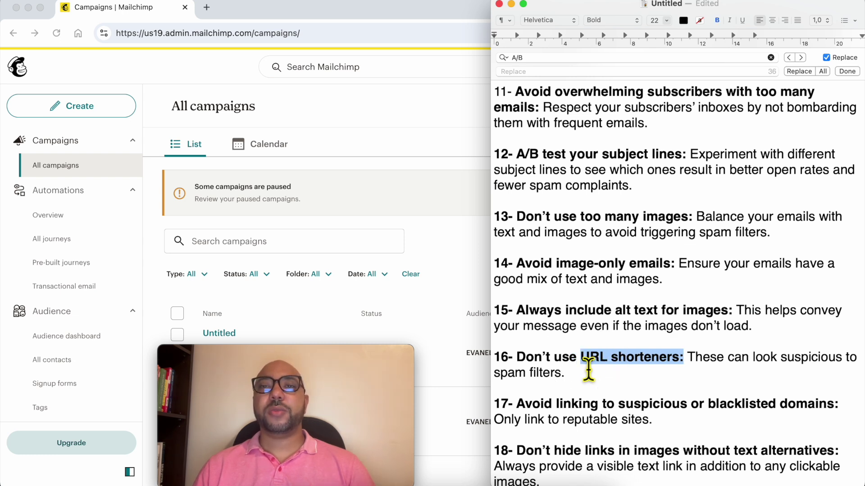
triple_click(514, 421)
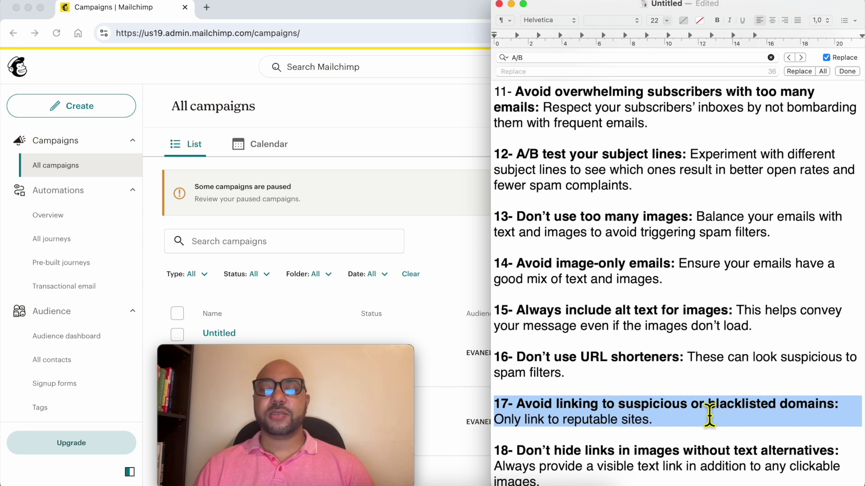
triple_click(551, 464)
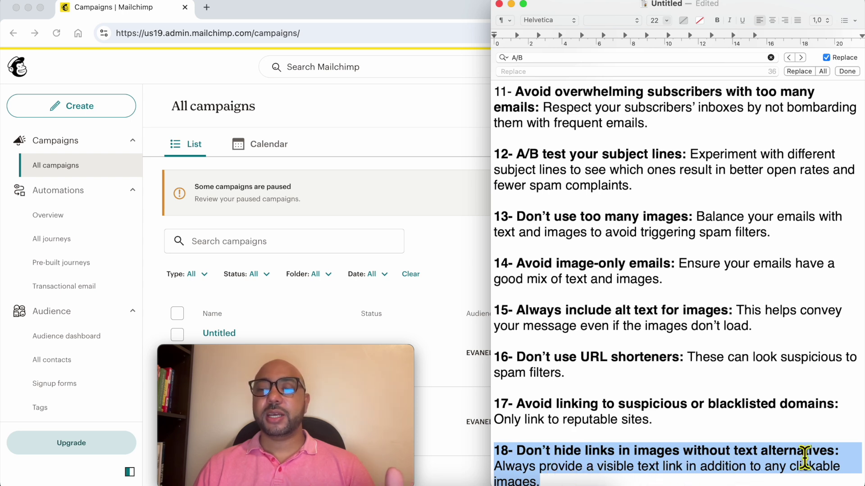
left_click(536, 467)
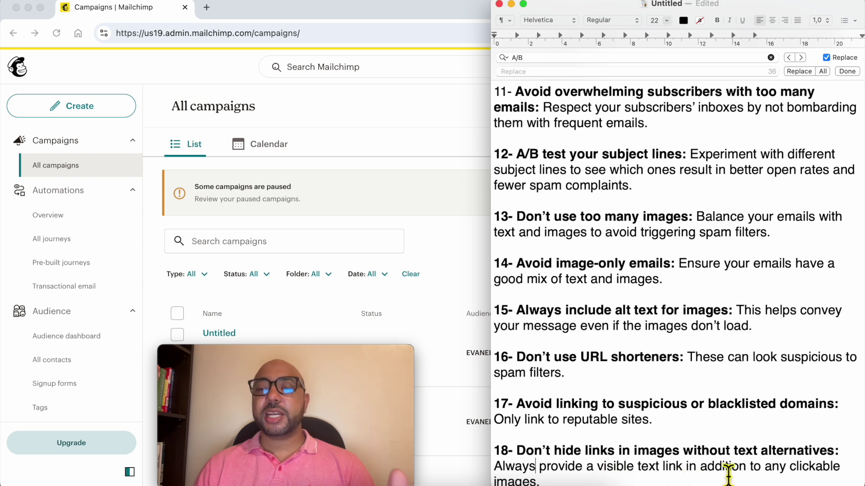
double_click(579, 467)
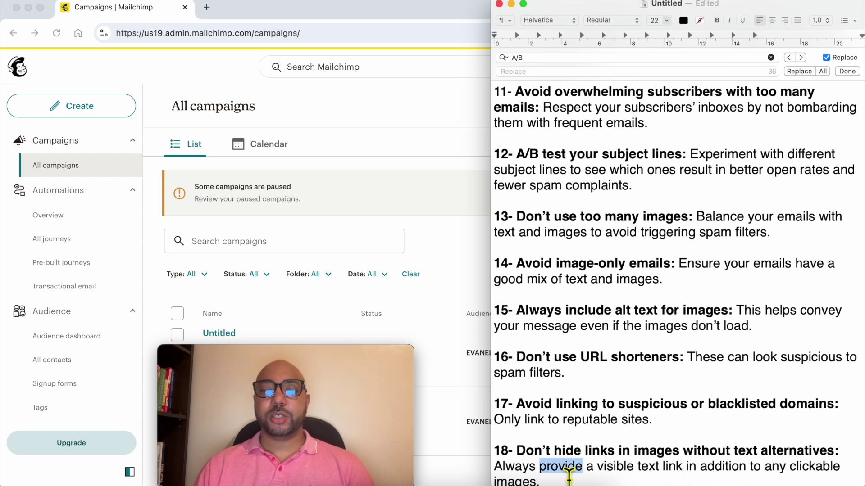
triple_click(558, 433)
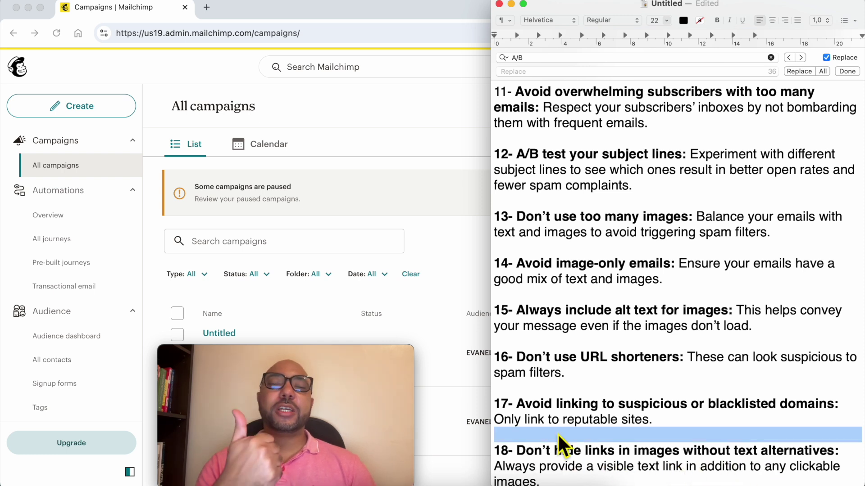